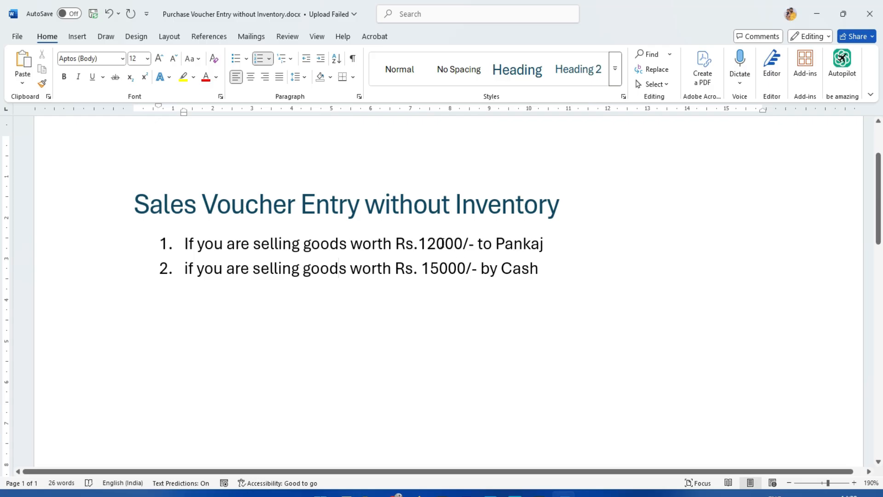
Step: Switch to TallyPrime and compare the Day Book's purchase vouchers with the sales transactions listed in the Word document
{"action": "key", "text": "alt+Tab"}
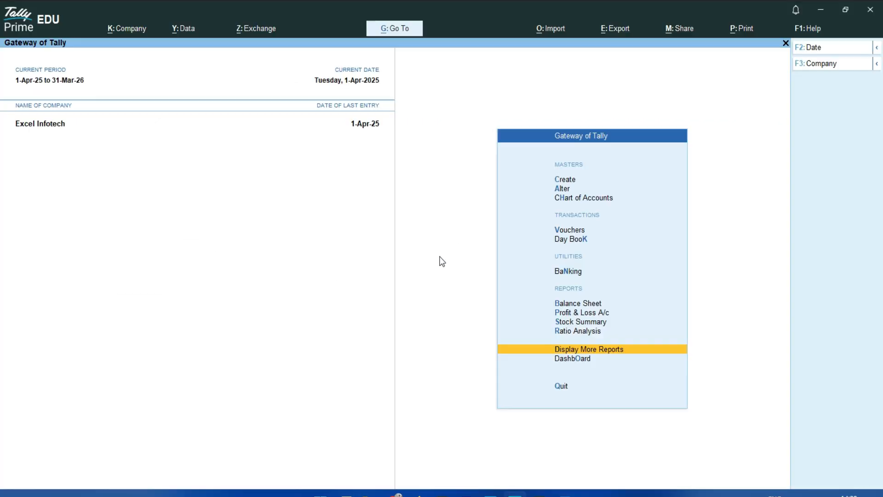
{"action": "key", "text": "d"}
{"action": "key", "text": "d"}
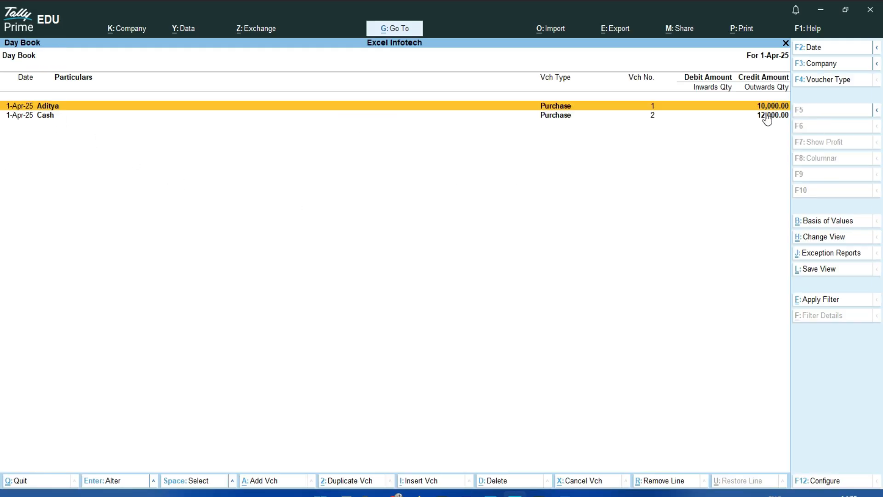
{"action": "left_click", "coordinate": [569, 118]}
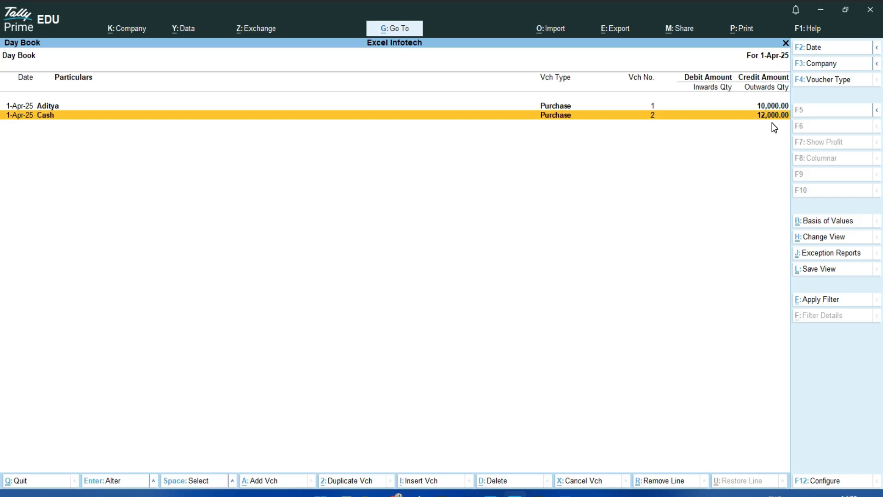
{"action": "key", "text": "alt+Tab"}
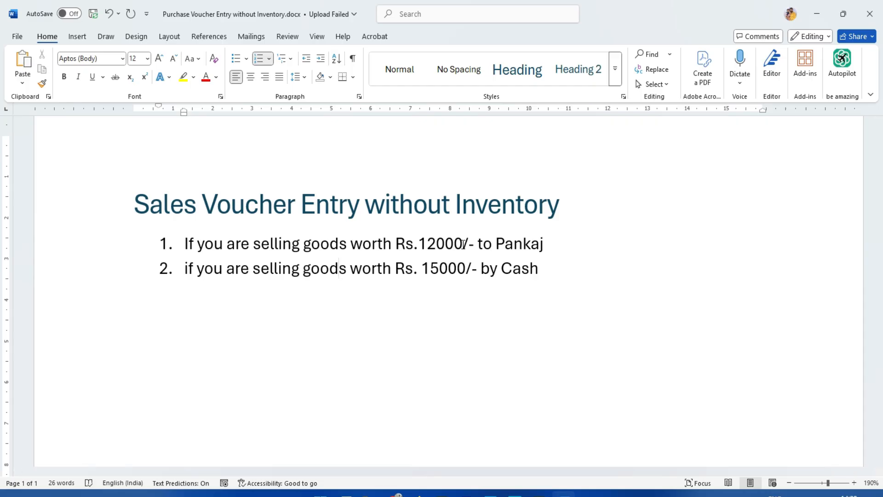
{"action": "key", "text": "alt+Tab"}
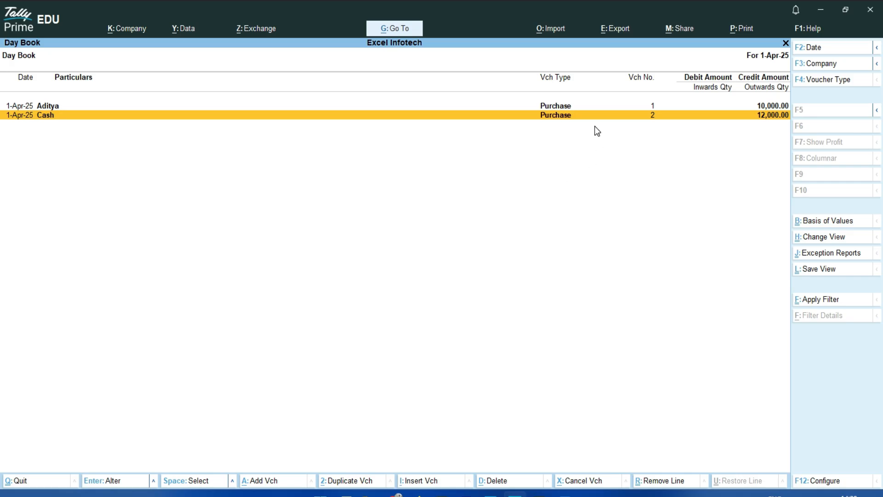
Step: Examine the debit and credit entries of the first purchase voucher in the Day Book, and leave the report
{"action": "key", "text": "Up"}
{"action": "key", "text": "Return"}
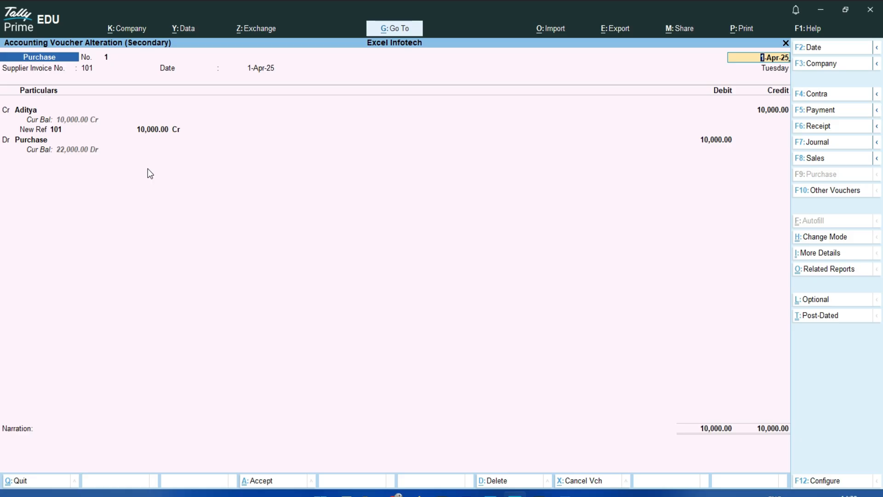
{"action": "key", "text": "Escape"}
{"action": "key", "text": "Return"}
{"action": "key", "text": "Escape"}
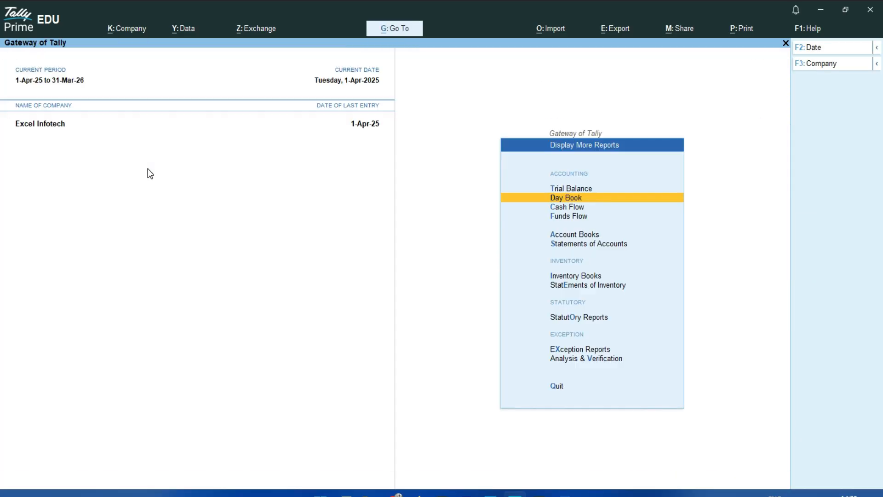
Step: Start a new Sales voucher in voucher creation for the company
{"action": "key", "text": "Escape"}
{"action": "key", "text": "Up"}
{"action": "key", "text": "Up"}
{"action": "key", "text": "Up"}
{"action": "key", "text": "Up"}
{"action": "key", "text": "Up"}
{"action": "key", "text": "Up"}
{"action": "key", "text": "Up"}
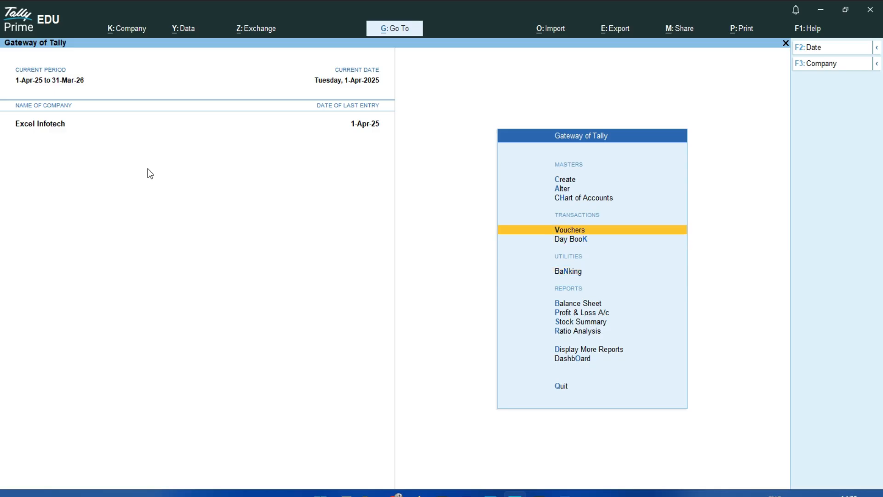
{"action": "key", "text": "Return"}
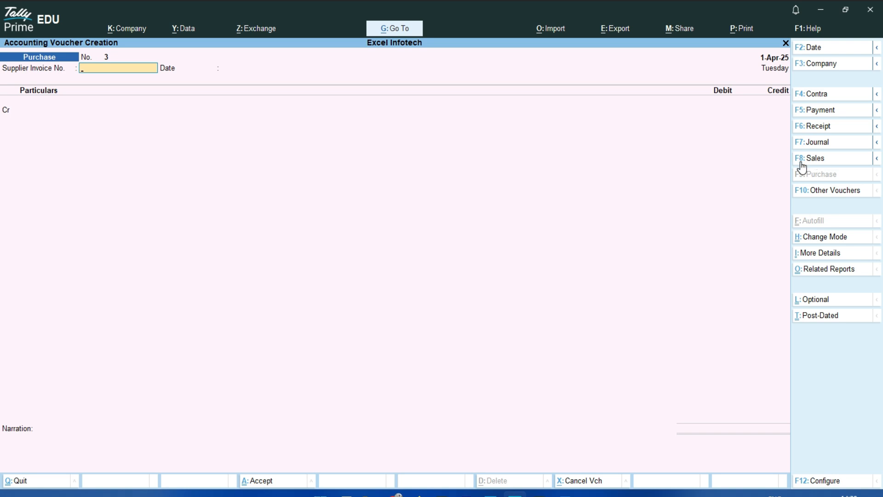
{"action": "left_click", "coordinate": [846, 161]}
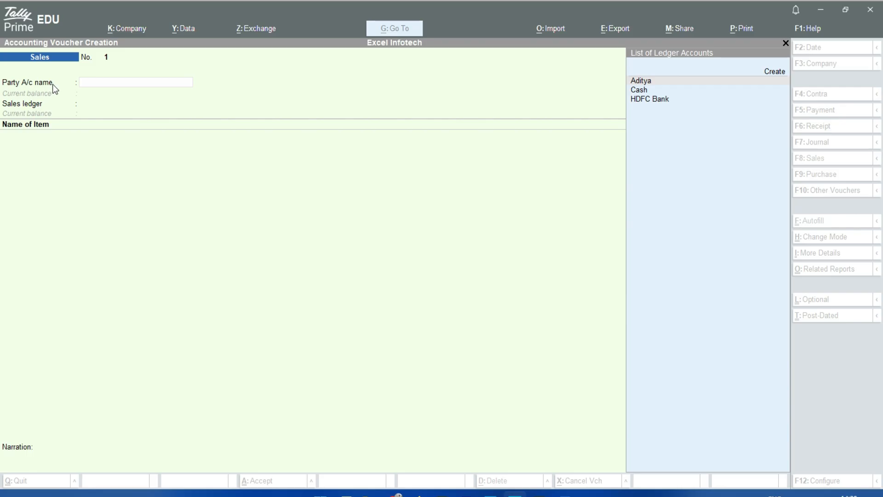
{"action": "left_click", "coordinate": [101, 189]}
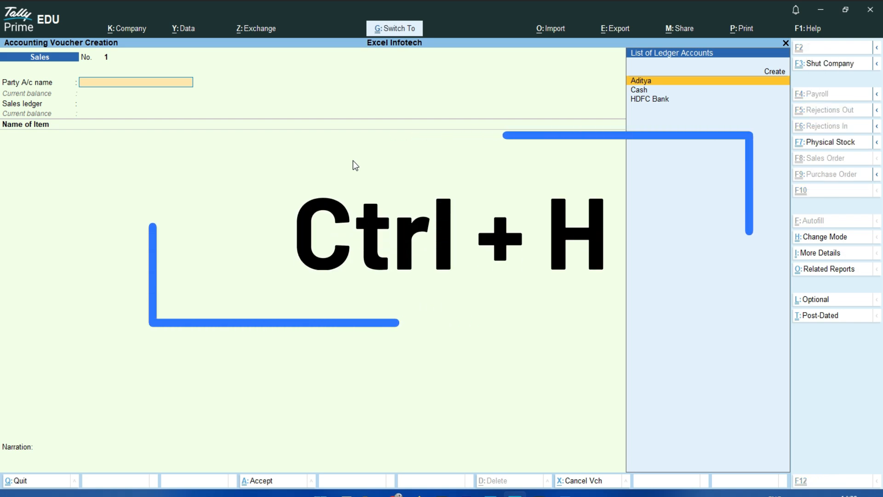
Step: Change the sales voucher's entry mode to As Voucher
{"action": "key", "text": "ctrl+h"}
{"action": "key", "text": "Down"}
{"action": "key", "text": "Down"}
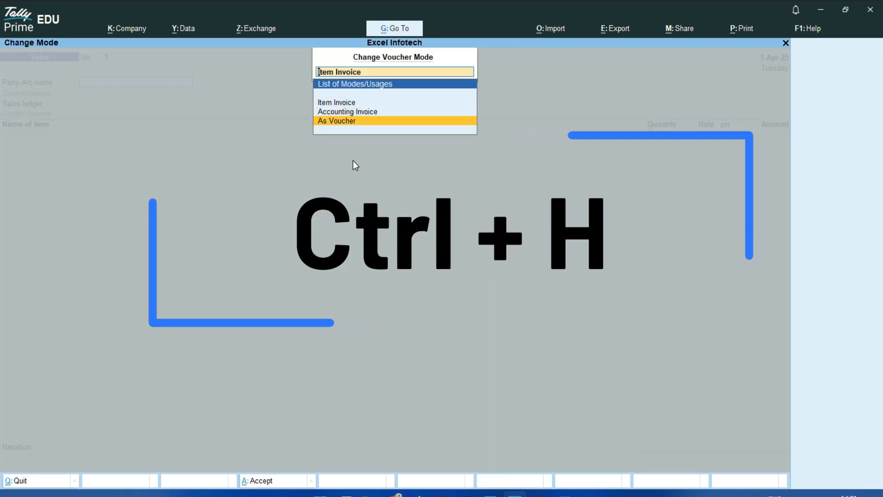
{"action": "key", "text": "Up"}
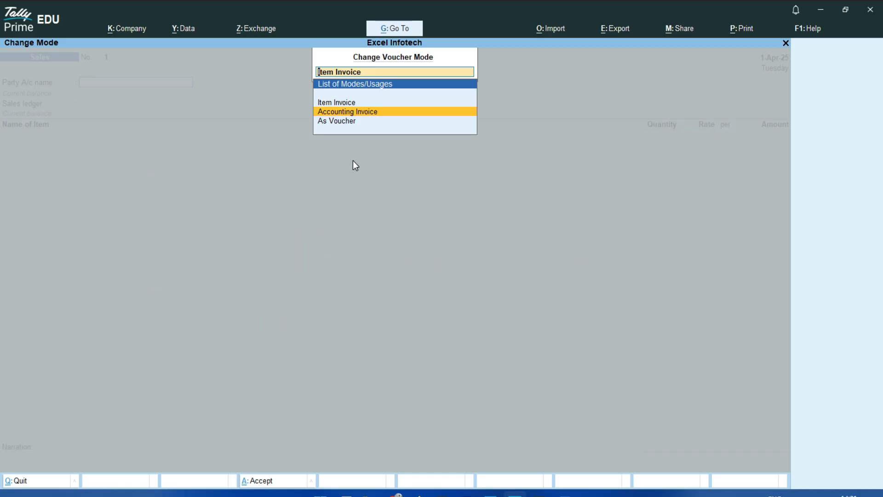
{"action": "key", "text": "Down"}
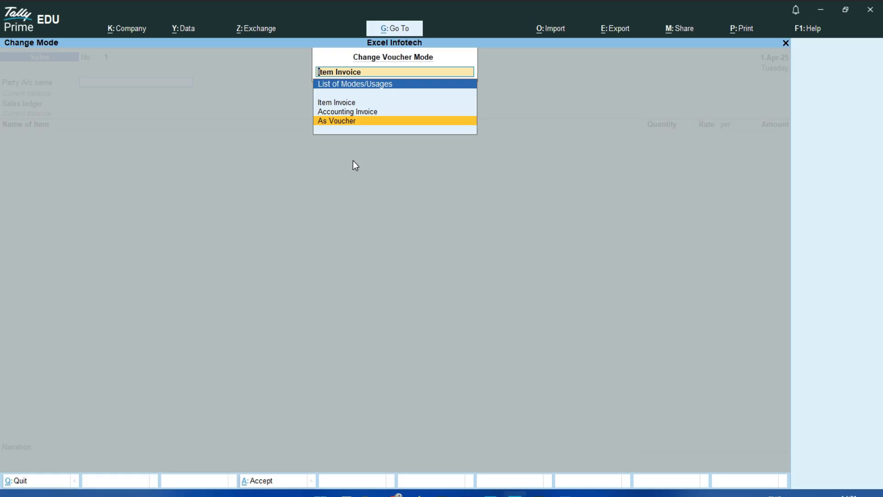
{"action": "key", "text": "Return"}
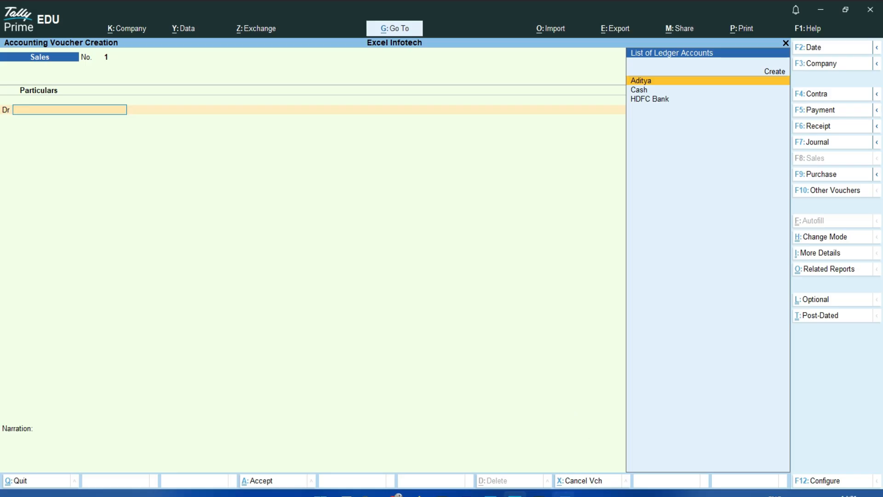
Step: Switch to the Word document to check the first sale's amount and customer, and return to TallyPrime
{"action": "left_click", "coordinate": [566, 493]}
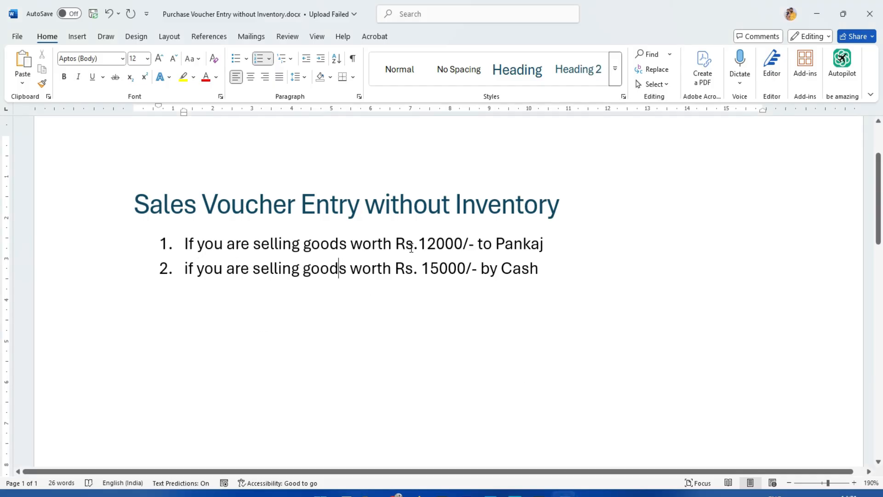
{"action": "double_click", "coordinate": [515, 243]}
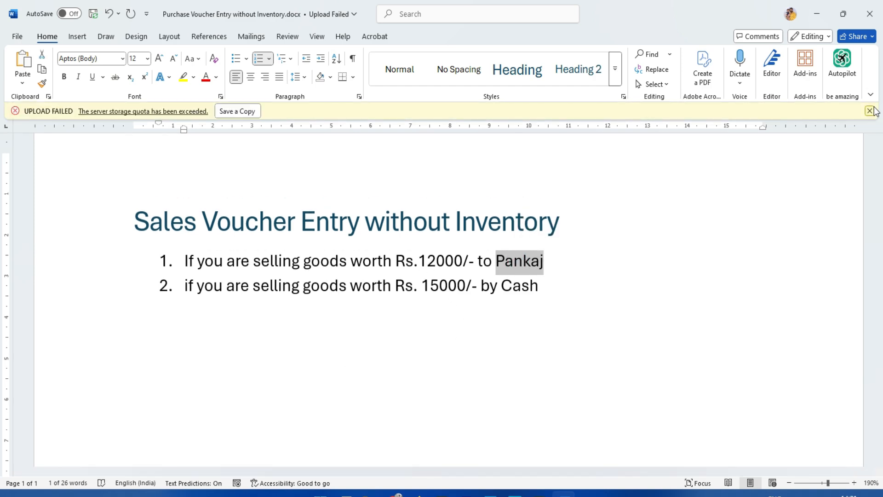
{"action": "left_click", "coordinate": [869, 111]}
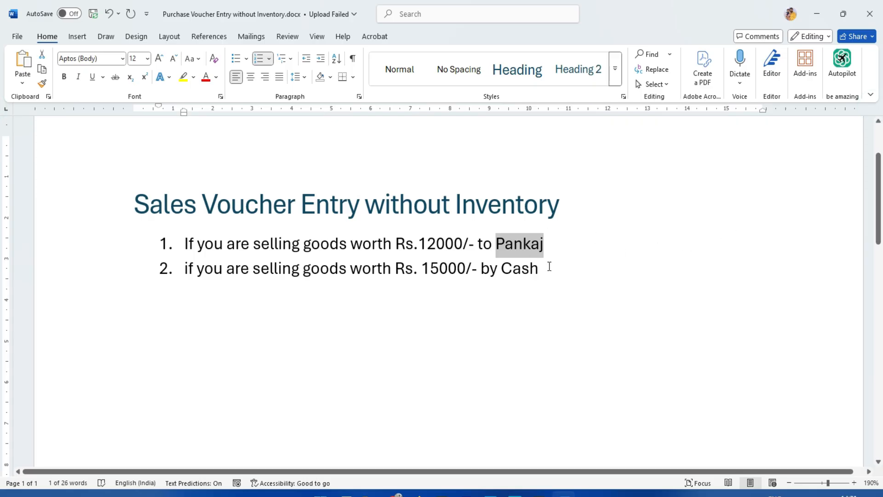
{"action": "key", "text": "alt+Tab"}
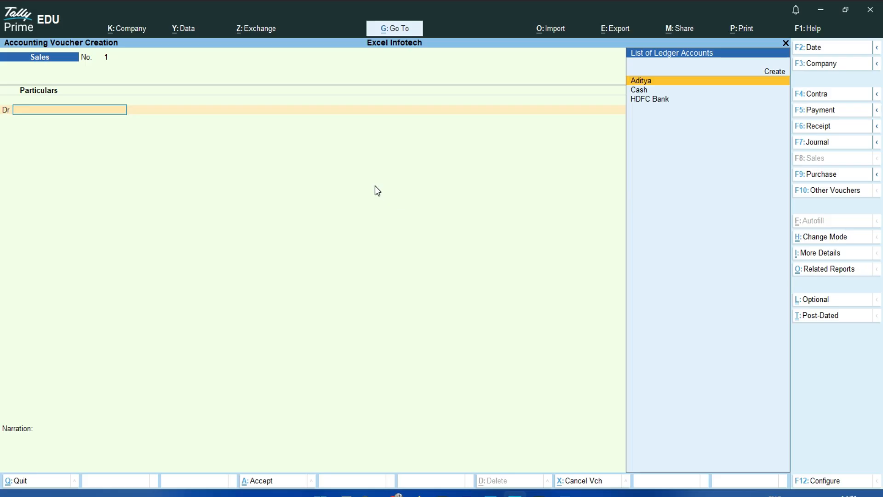
Step: Create a ledger in the customer's name under Sundry Debtors for the voucher's debit line
{"action": "key", "text": "alt+c"}
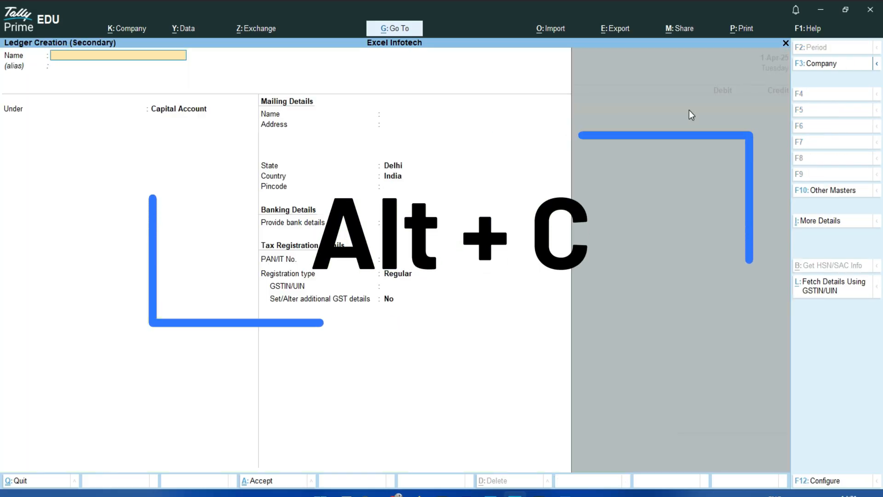
{"action": "type", "text": "Pa"}
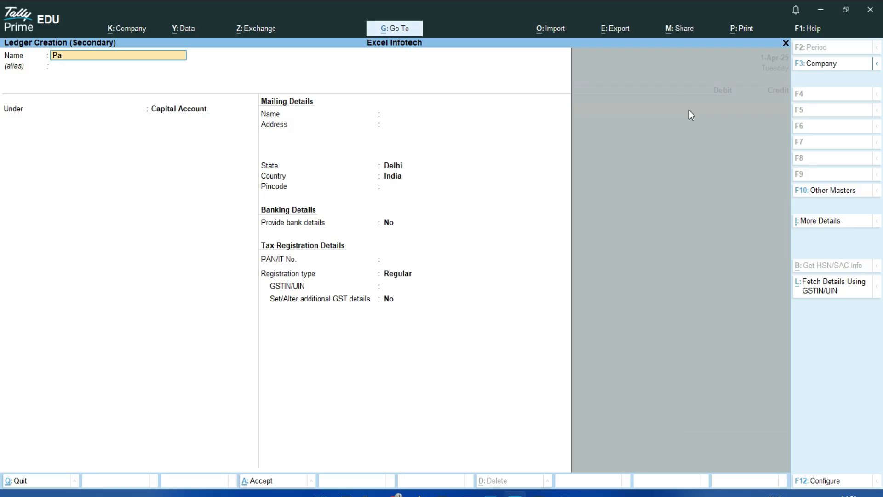
{"action": "type", "text": "nkaj"}
{"action": "key", "text": "Return"}
{"action": "key", "text": "Return"}
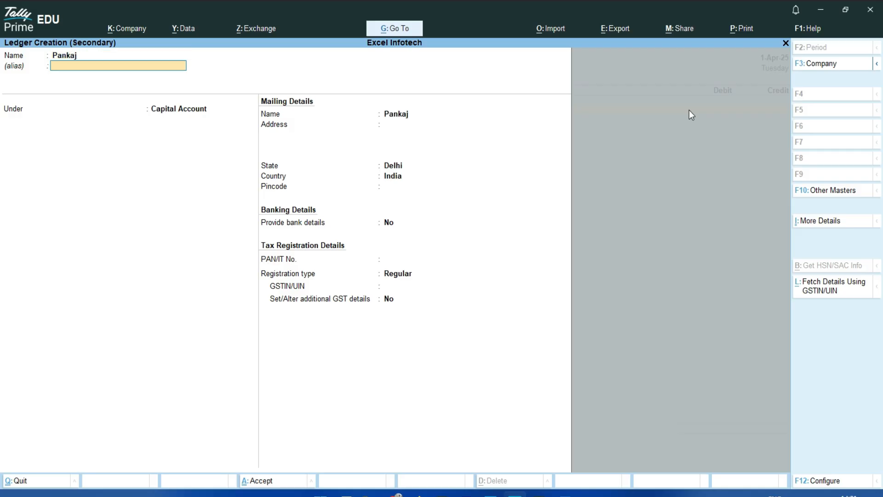
{"action": "type", "text": "S"}
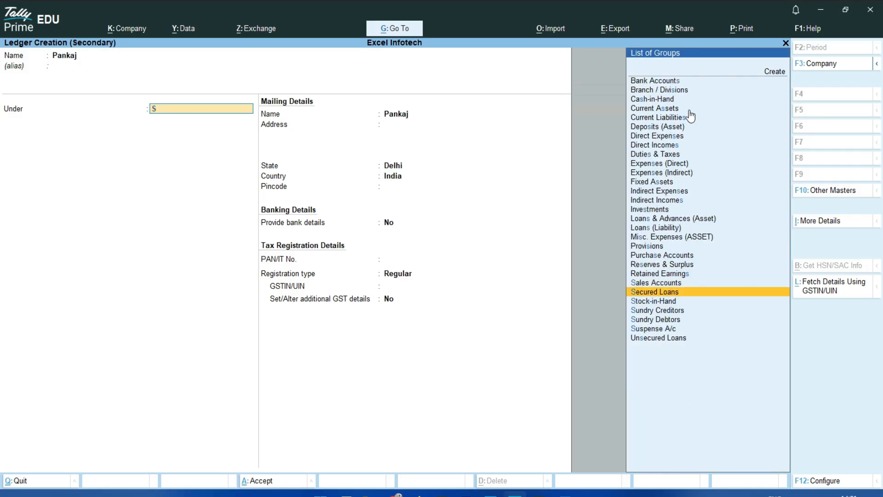
{"action": "key", "text": "Down"}
{"action": "key", "text": "Down"}
{"action": "key", "text": "Down"}
{"action": "key", "text": "Return"}
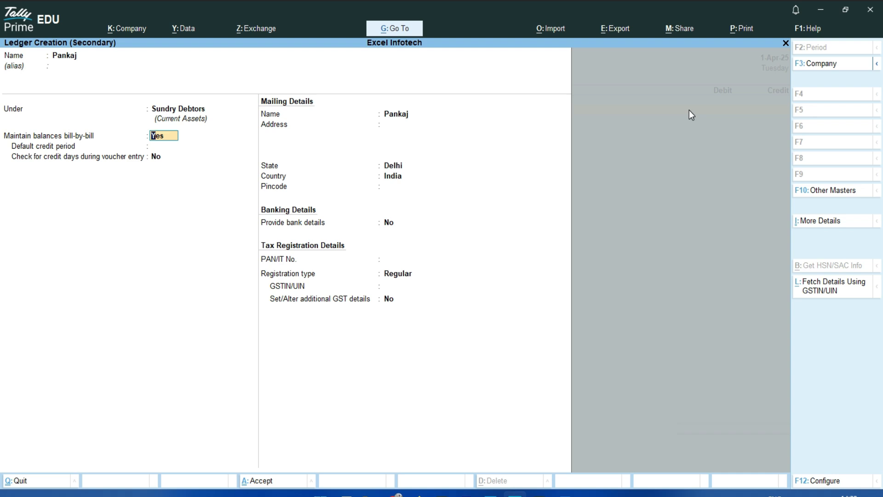
{"action": "key", "text": "ctrl+a"}
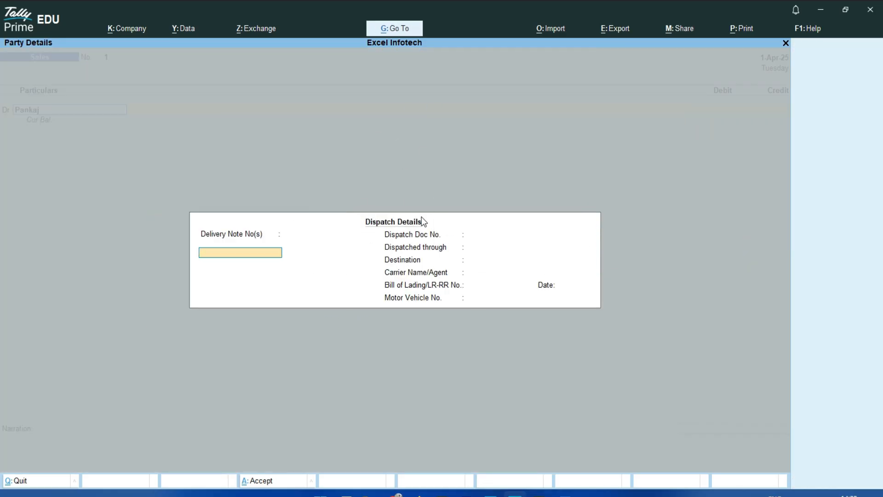
Step: Accept the customer's dispatch details as blank and the party details as prefilled
{"action": "key", "text": "ctrl"}
{"action": "key", "text": "ctrl+a"}
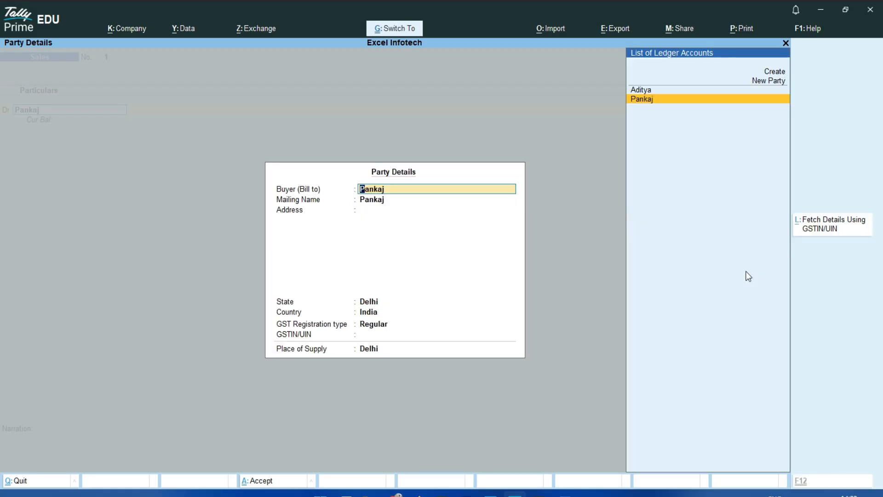
{"action": "key", "text": "ctrl+a"}
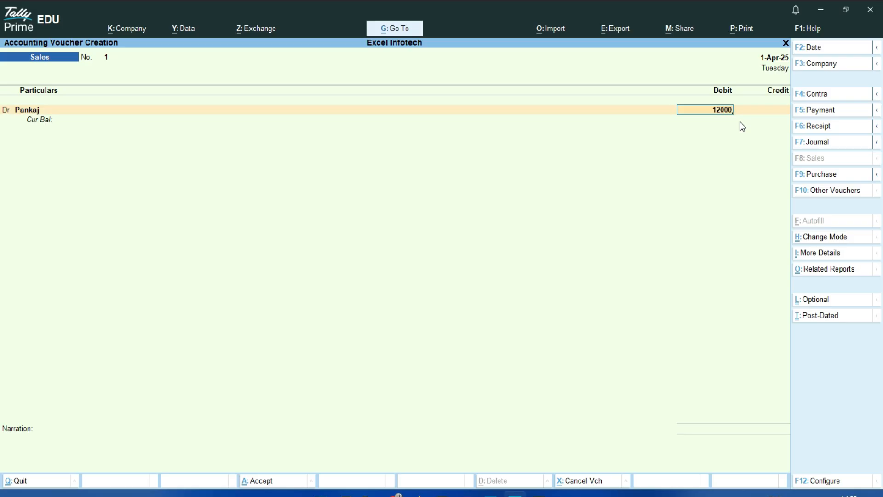
Step: Debit the customer's ledger with 12000 and allocate the full amount to a New Ref bill
{"action": "key", "text": "Return"}
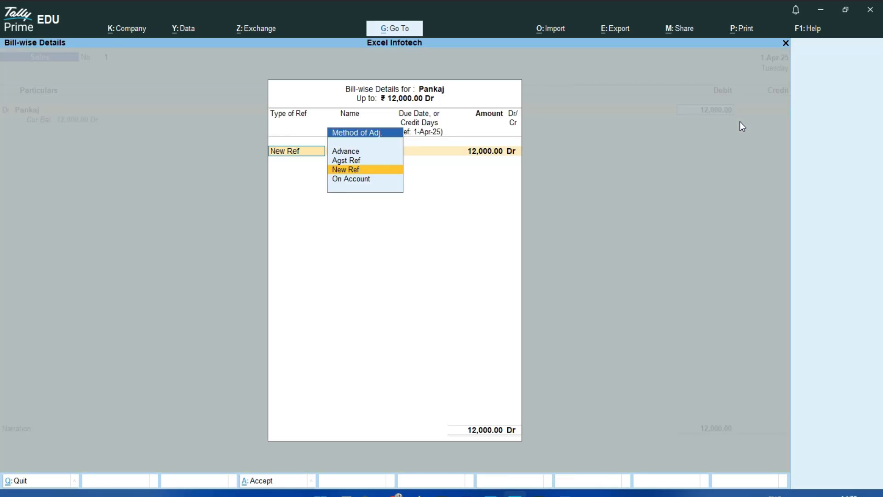
{"action": "key", "text": "Return"}
{"action": "key", "text": "Return"}
{"action": "key", "text": "Return"}
{"action": "key", "text": "Return"}
{"action": "key", "text": "Return"}
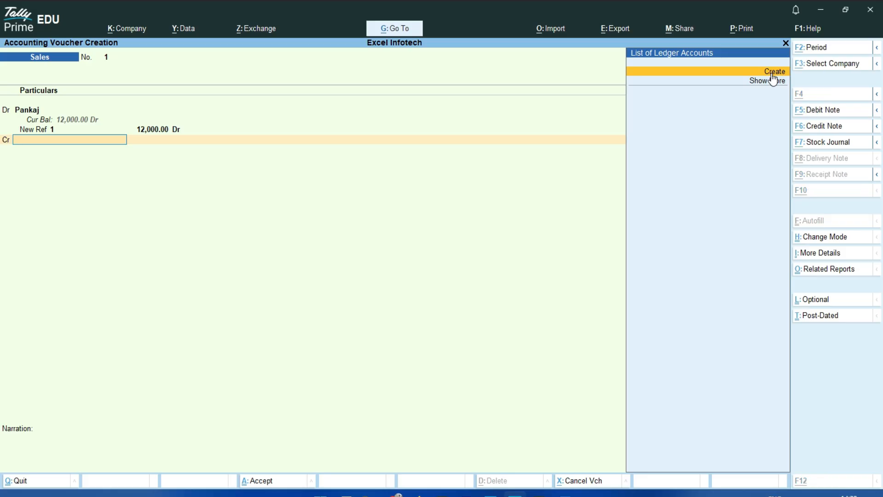
Step: Create a ledger named Sale under Sales Accounts for the voucher's 12,000 credit line, and leave its inventory allocations blank
{"action": "key", "text": "alt+c"}
{"action": "type", "text": "Sale"}
{"action": "key", "text": "Return"}
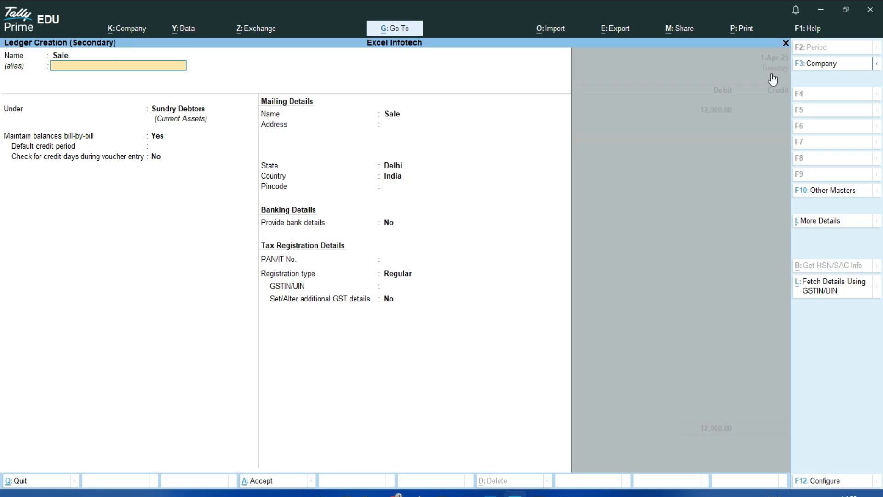
{"action": "key", "text": "Return"}
{"action": "type", "text": "S"}
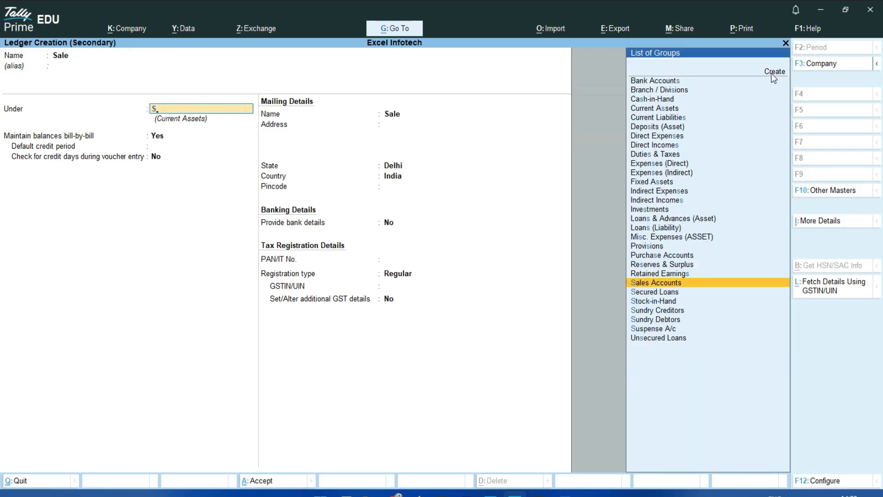
{"action": "key", "text": "Return"}
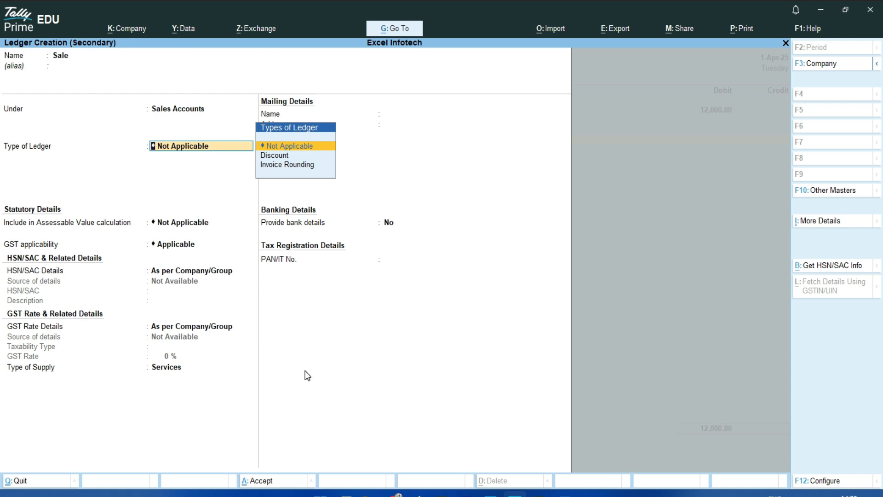
{"action": "key", "text": "ctrl"}
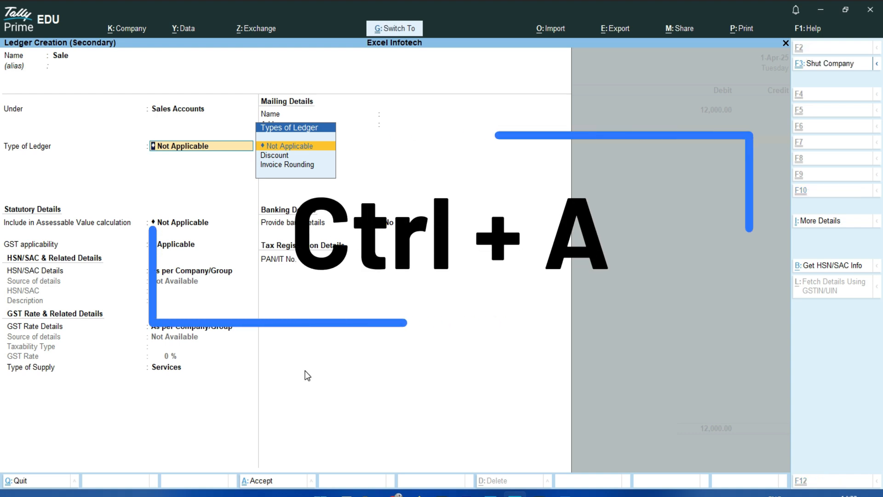
{"action": "key", "text": "ctrl+a"}
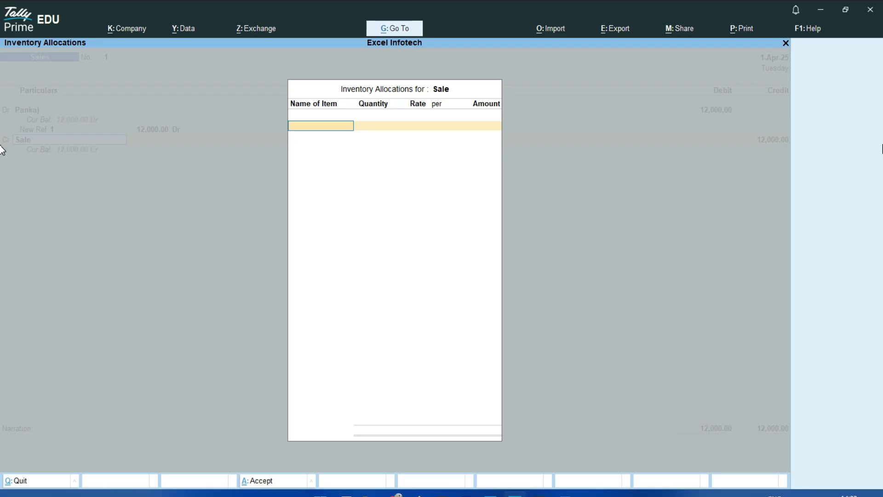
{"action": "key", "text": "Escape"}
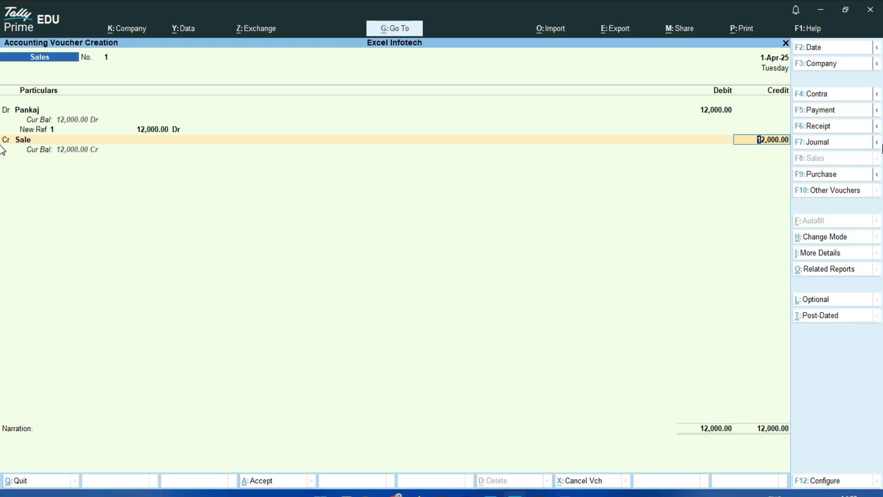
Step: Accept the 12,000 credit to Sale, leave the narration blank and save the credit sales voucher
{"action": "key", "text": "Return"}
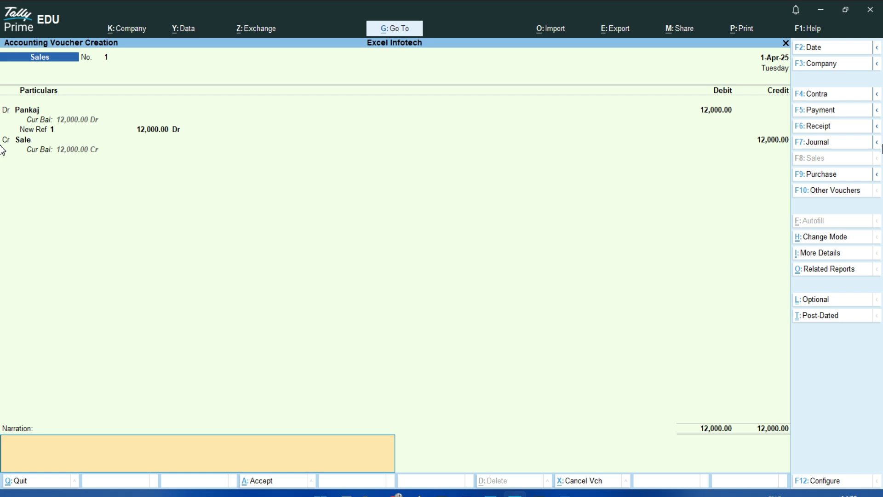
{"action": "key", "text": "Return"}
{"action": "key", "text": "Return"}
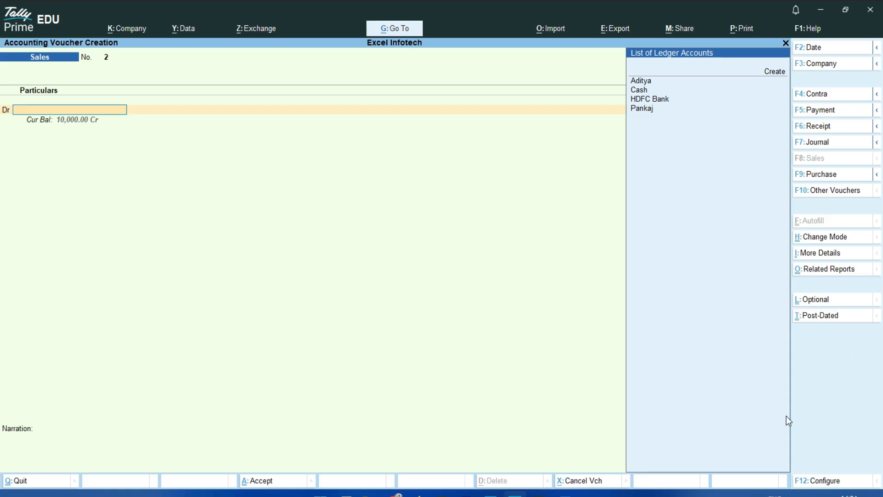
Step: Switch to the Word document to read the second sales transaction and its amount, and return to TallyPrime
{"action": "left_click", "coordinate": [565, 494]}
{"action": "left_click", "coordinate": [394, 325]}
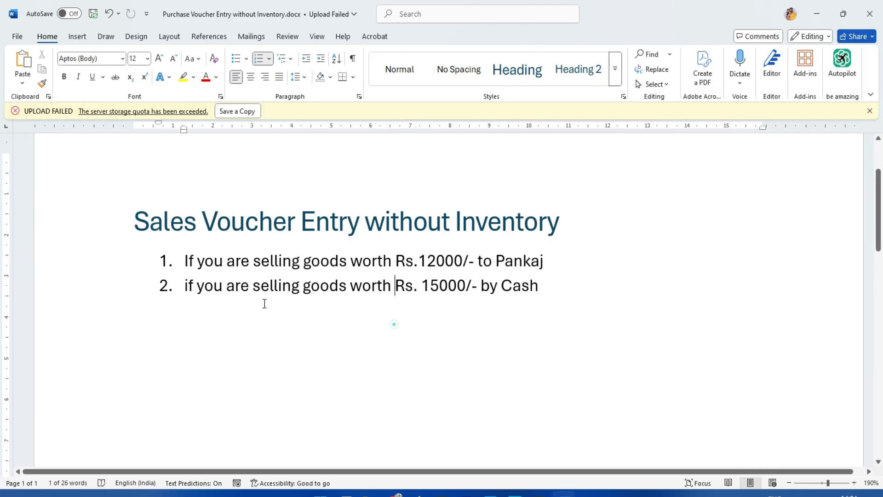
{"action": "left_click_drag", "start_coordinate": [182, 287], "coordinate": [596, 303]}
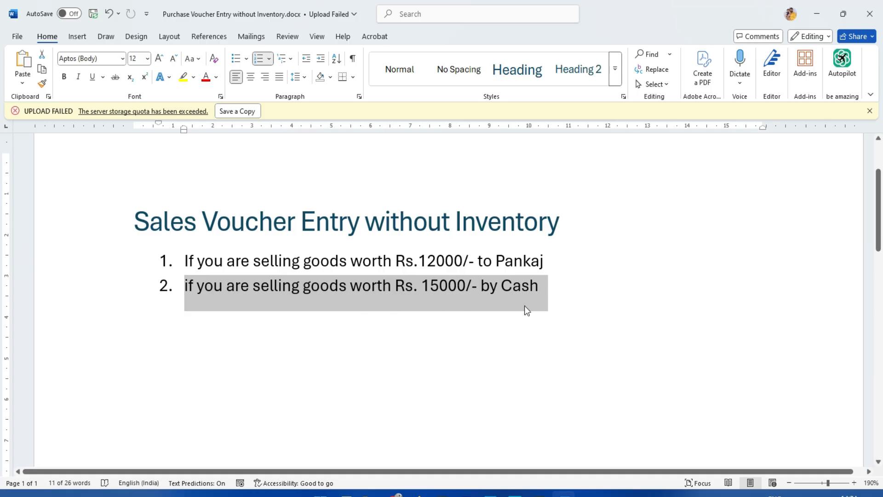
{"action": "left_click", "coordinate": [560, 311]}
{"action": "double_click", "coordinate": [439, 292]}
{"action": "left_click", "coordinate": [509, 356]}
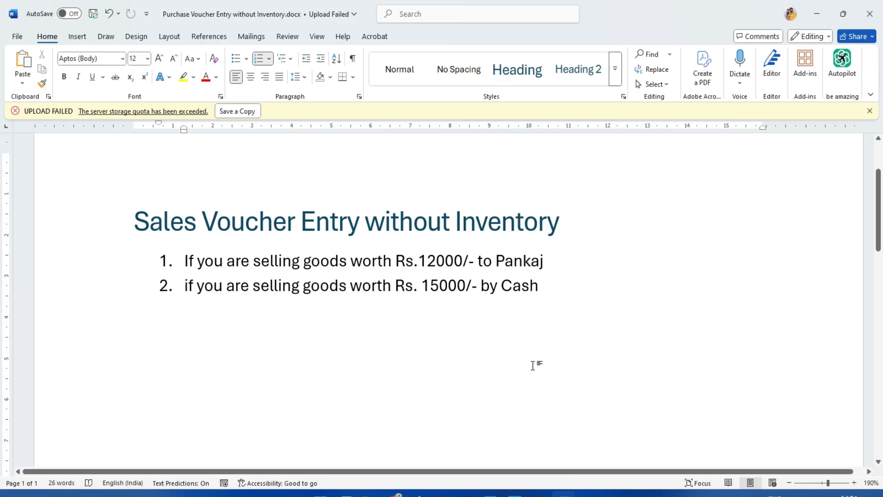
{"action": "left_click", "coordinate": [514, 494]}
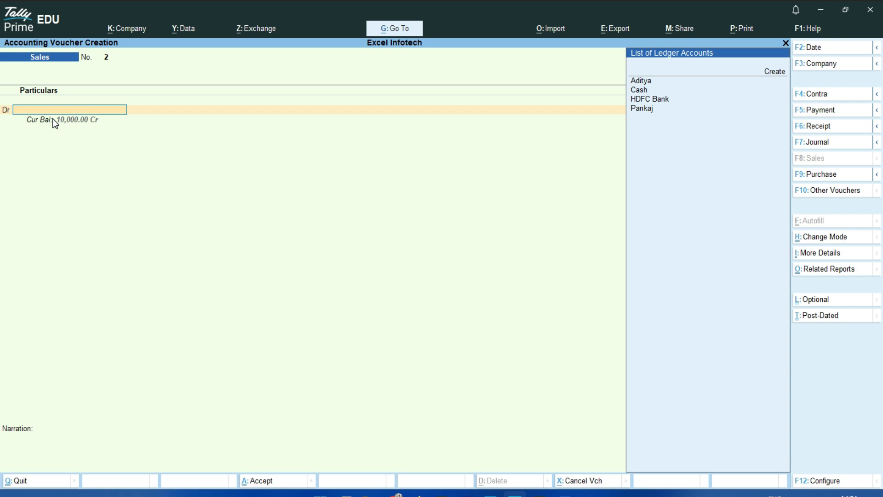
Step: Debit the Cash ledger with 15000 in the new sales voucher, accepting blank dispatch details and the prefilled party details
{"action": "left_click", "coordinate": [637, 90]}
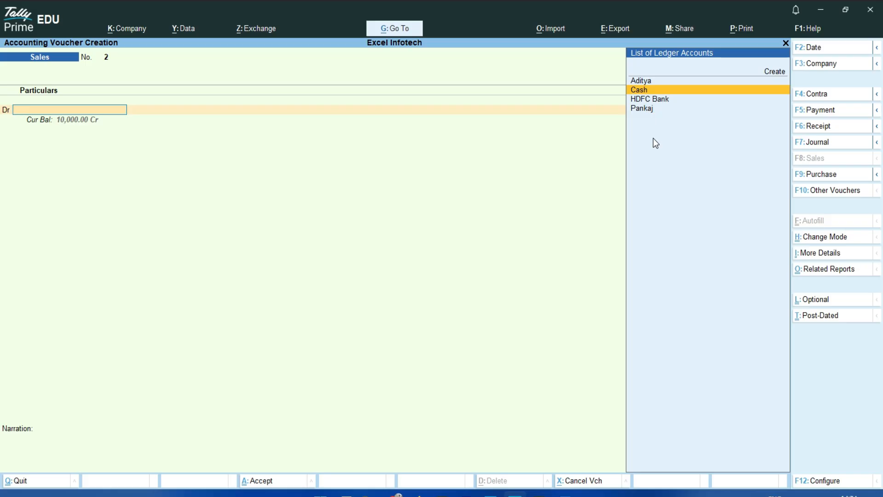
{"action": "key", "text": "Return"}
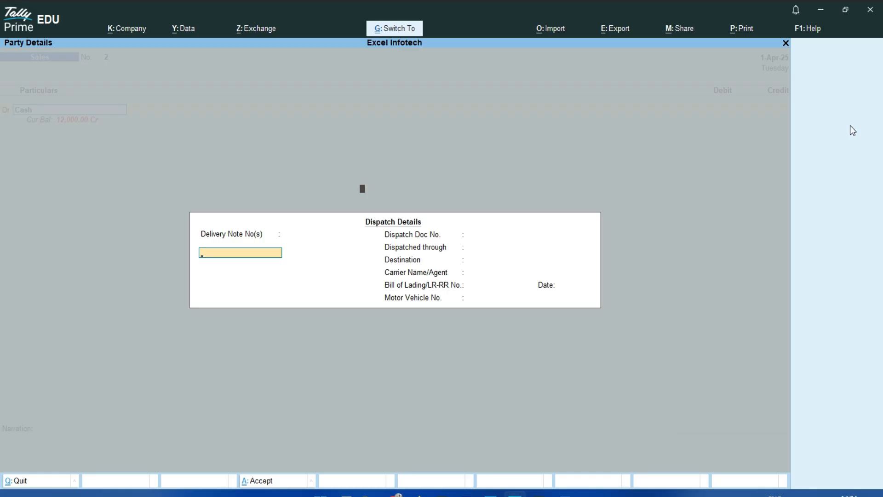
{"action": "key", "text": "ctrl+a"}
{"action": "key", "text": "ctrl+a"}
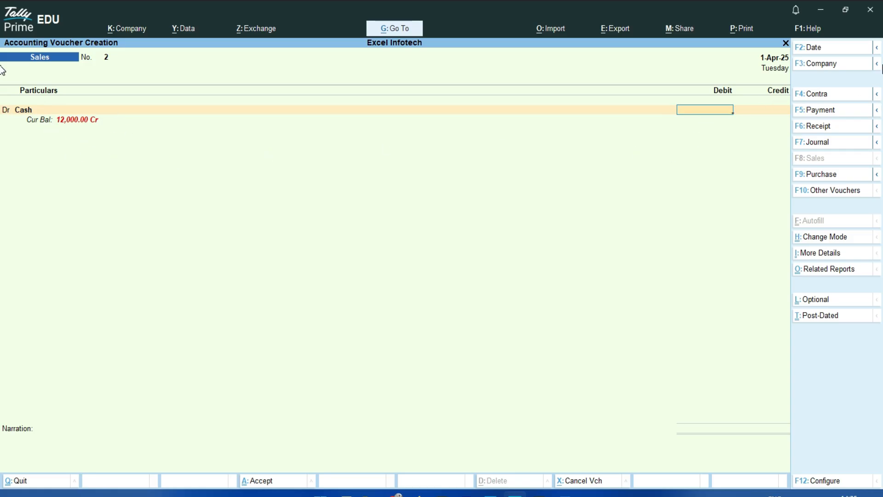
{"action": "type", "text": "15000"}
{"action": "key", "text": "Return"}
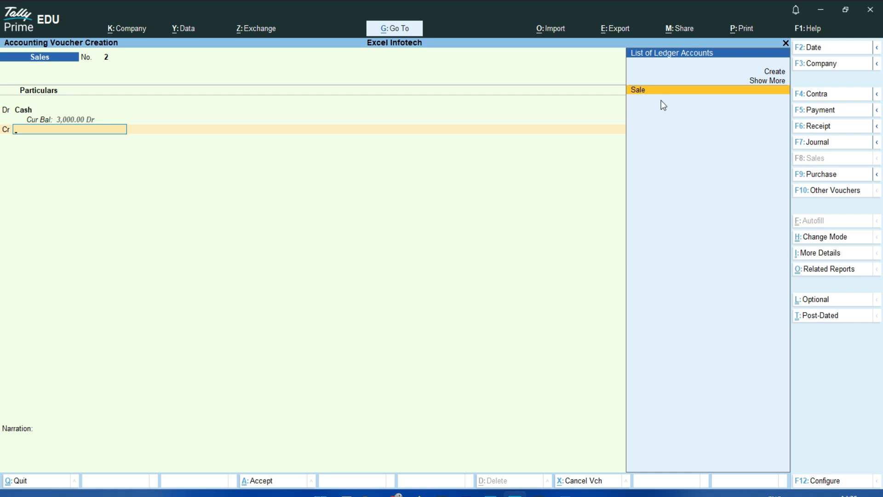
Step: Credit the Sale ledger with 15,000 without inventory allocations and save the cash sales voucher with a blank narration
{"action": "key", "text": "Return"}
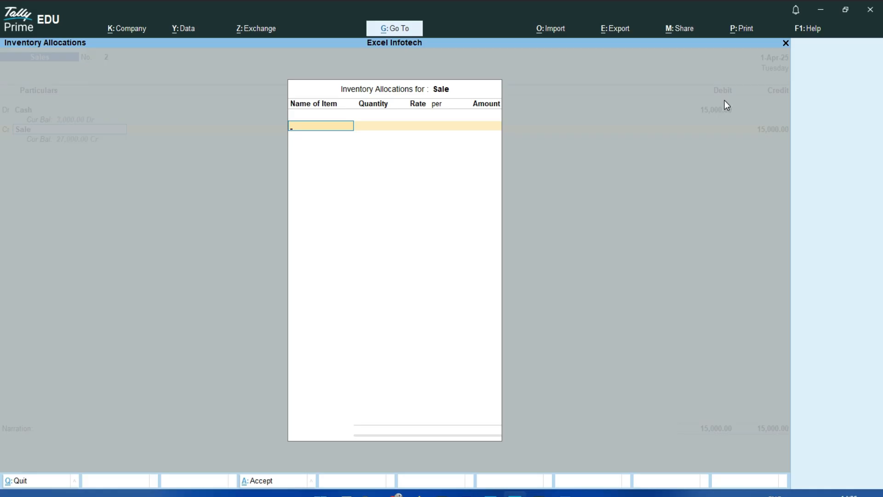
{"action": "key", "text": "Escape"}
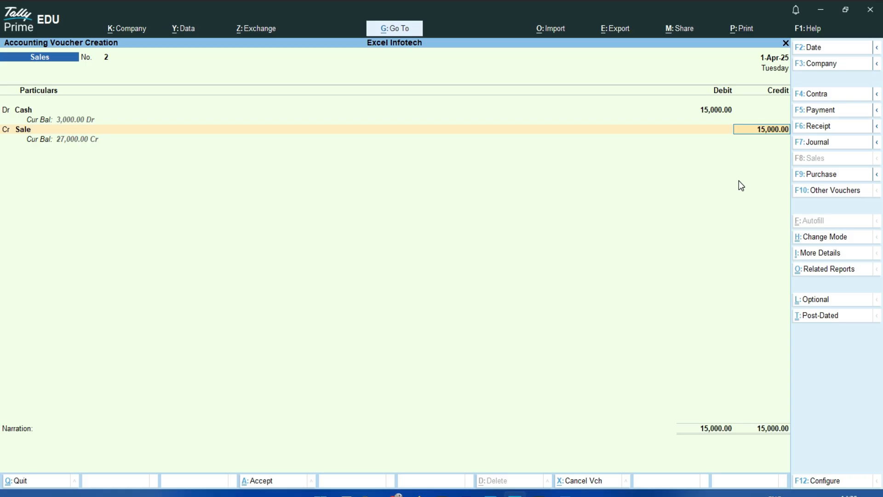
{"action": "key", "text": "Return"}
{"action": "key", "text": "Return"}
{"action": "key", "text": "Return"}
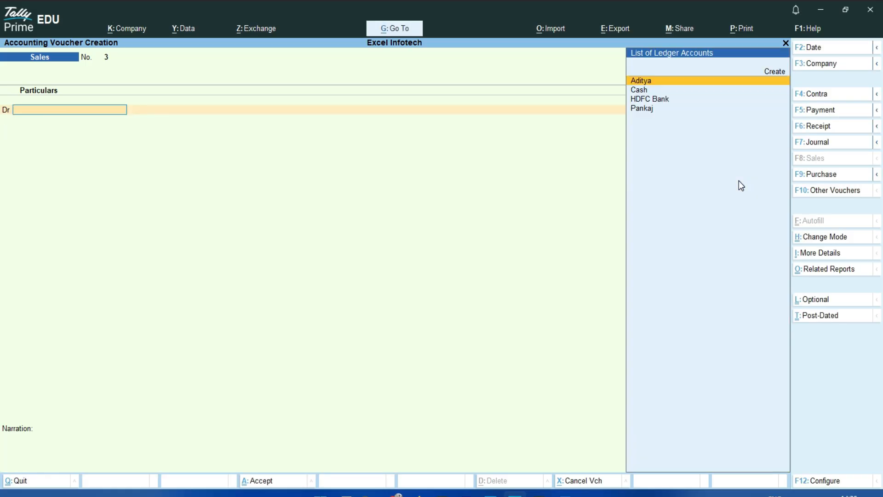
Step: Quit voucher creation and open the company's Balance Sheet
{"action": "key", "text": "Escape"}
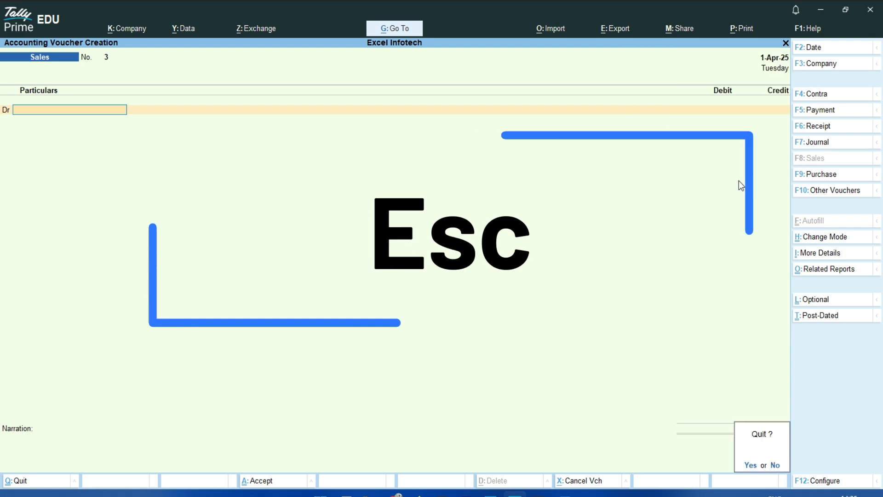
{"action": "key", "text": "Escape"}
{"action": "key", "text": "Down"}
{"action": "key", "text": "Down"}
{"action": "key", "text": "Down"}
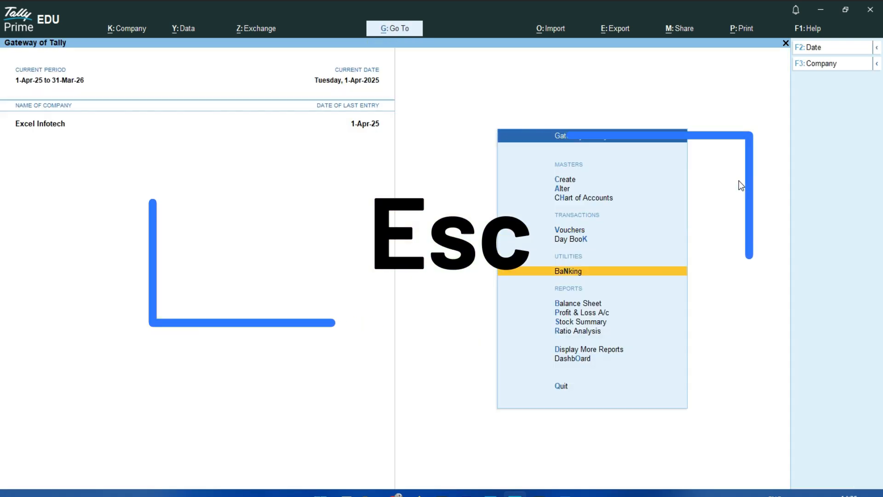
{"action": "key", "text": "Return"}
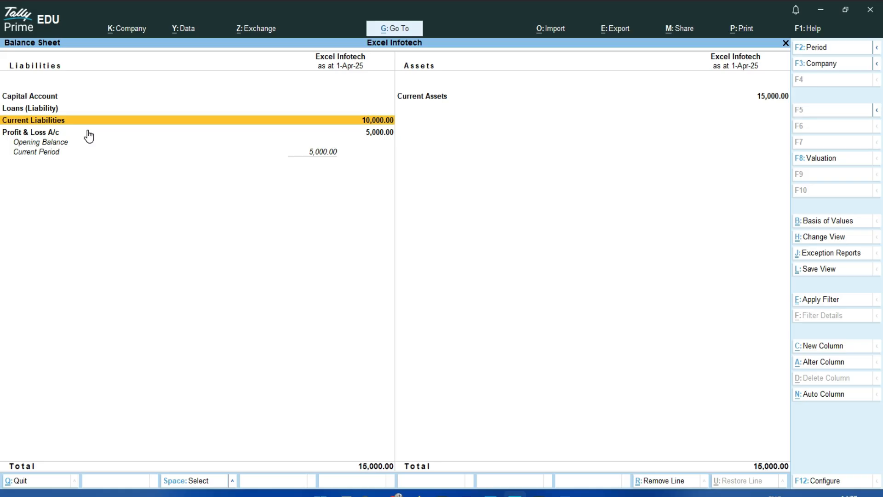
Step: Trace Current Liabilities through Sundry Creditors to the supplier's April purchase voucher, and return to the Balance Sheet without altering it
{"action": "left_click", "coordinate": [373, 122]}
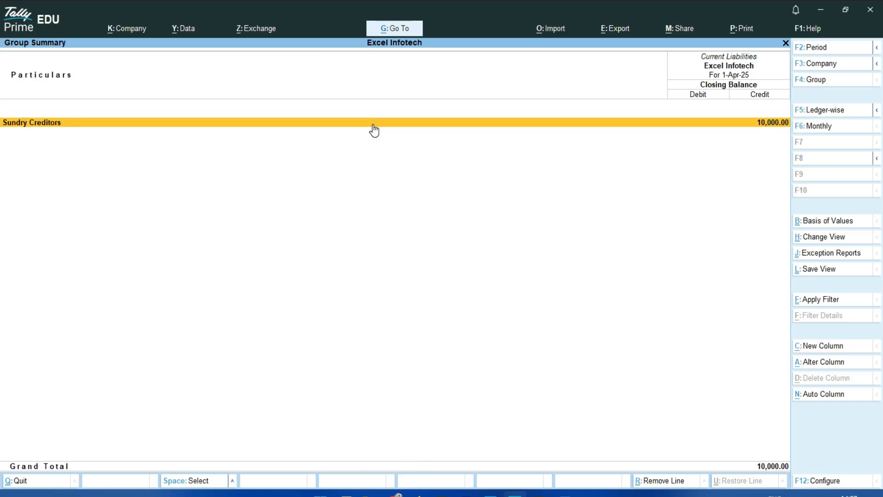
{"action": "left_click", "coordinate": [373, 123]}
{"action": "left_click", "coordinate": [374, 123]}
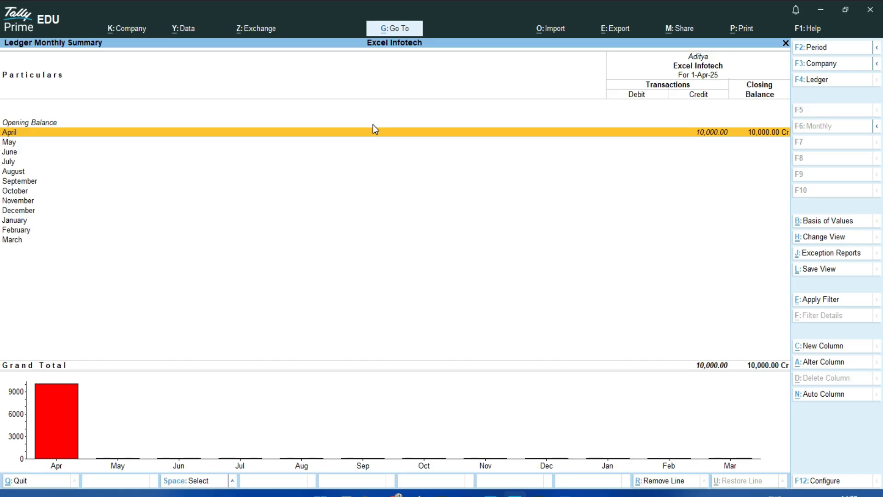
{"action": "left_click", "coordinate": [373, 128]}
{"action": "key", "text": "Return"}
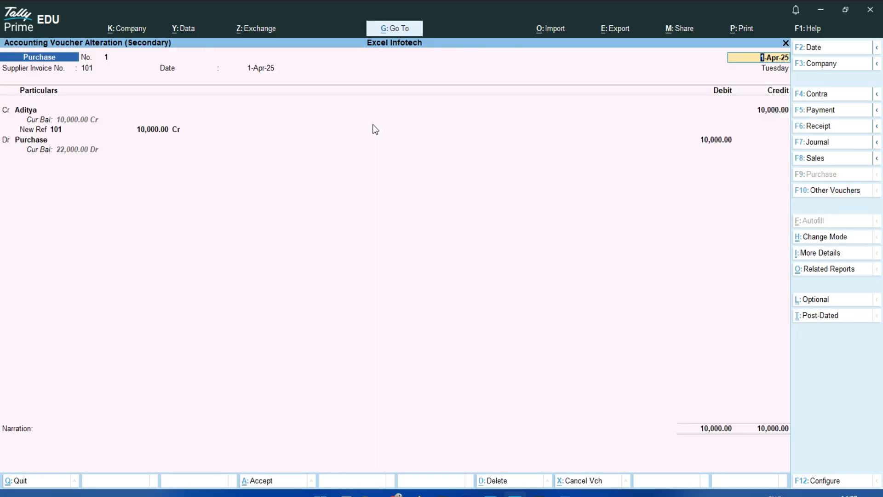
{"action": "key", "text": "BackSpace"}
{"action": "key", "text": "Escape"}
{"action": "key", "text": "Escape"}
{"action": "key", "text": "Escape"}
{"action": "key", "text": "Escape"}
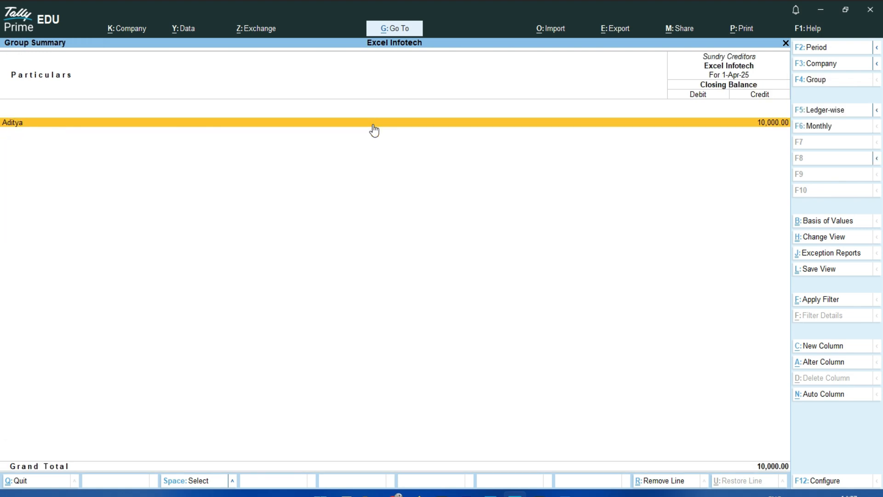
{"action": "key", "text": "Escape"}
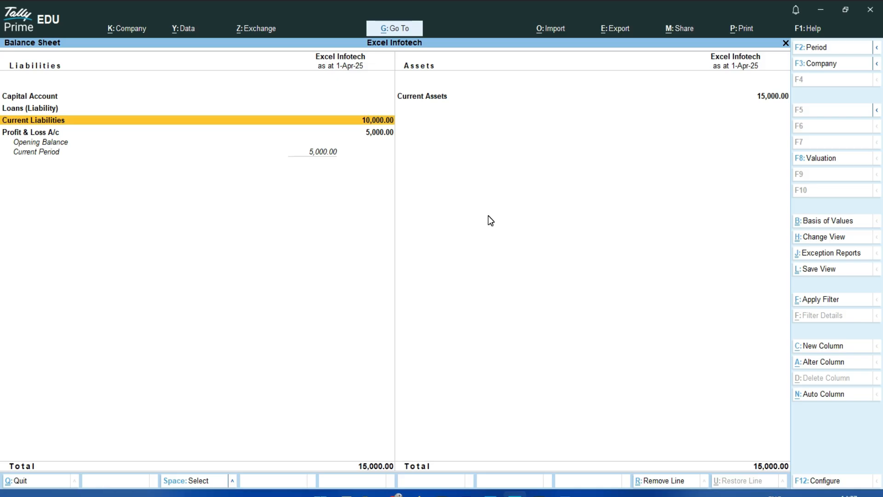
Step: Review the Profit & Loss A/c line, and examine the Sundry Debtors and Cash-in-Hand balances within Current Assets
{"action": "left_click", "coordinate": [374, 134]}
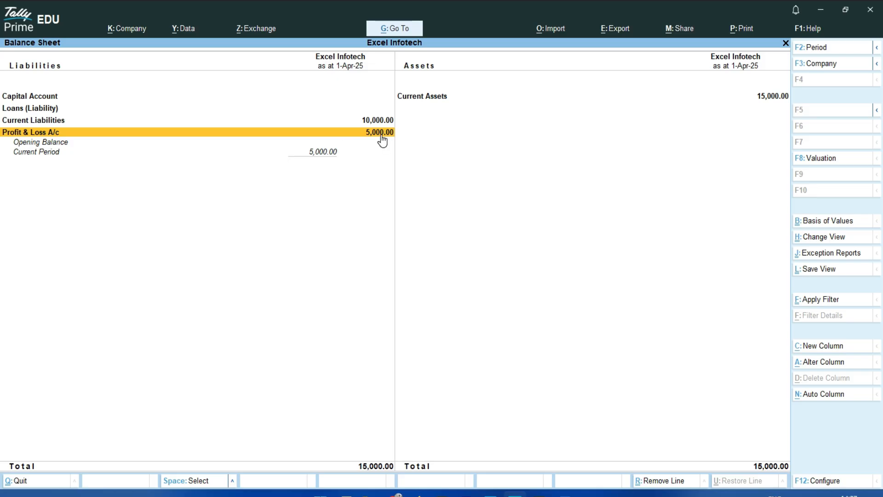
{"action": "left_click", "coordinate": [453, 96]}
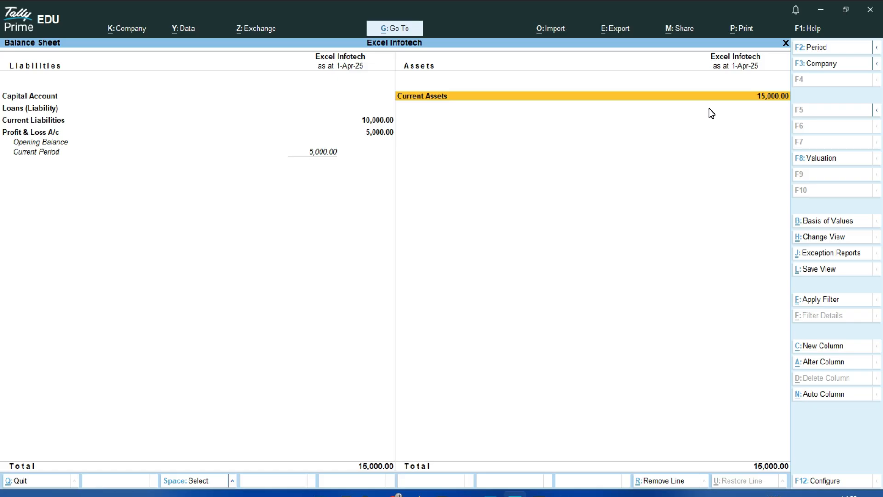
{"action": "key", "text": "Return"}
{"action": "key", "text": "Down"}
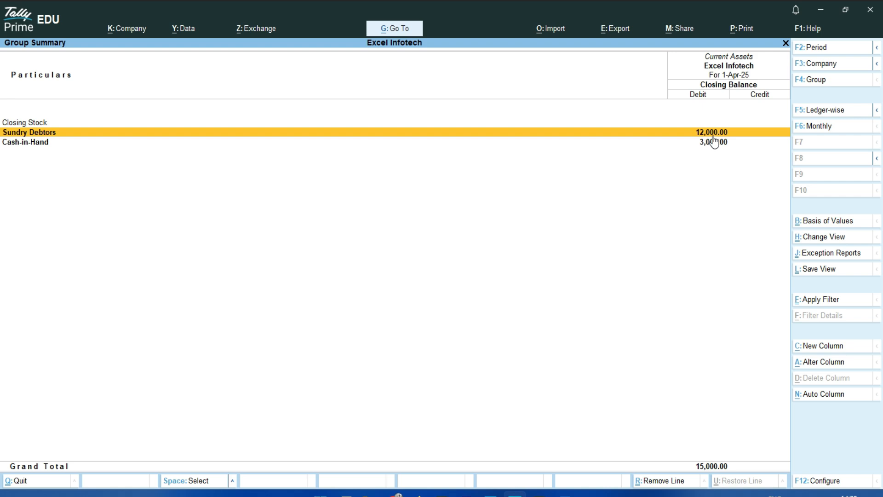
{"action": "left_click", "coordinate": [37, 142]}
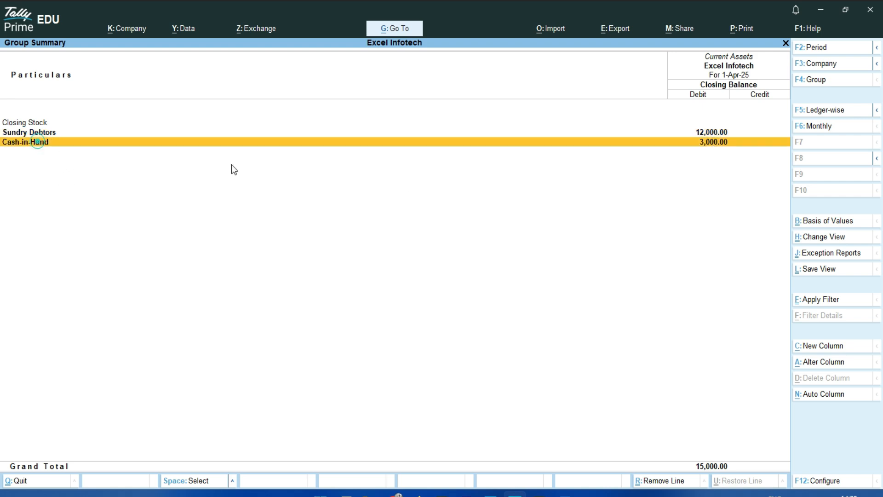
{"action": "left_click", "coordinate": [710, 132]}
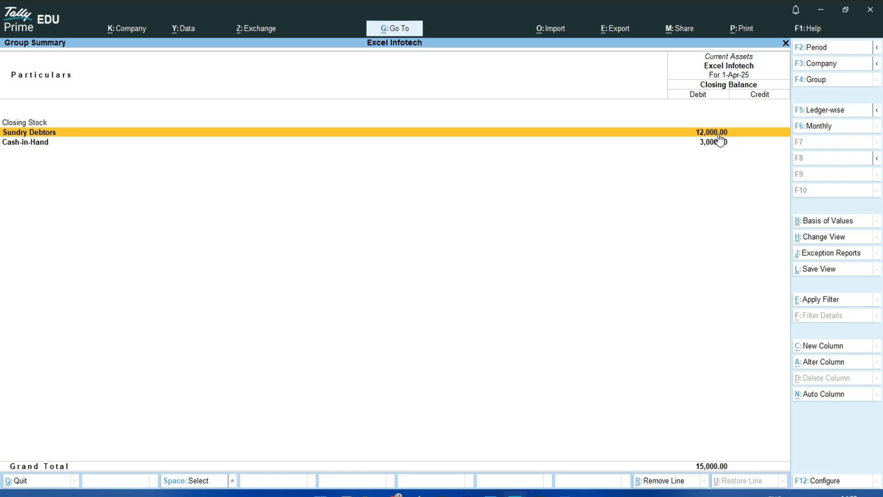
Step: Trace Sundry Debtors to the customer's April sales voucher, and return to the Balance Sheet without altering it
{"action": "key", "text": "Return"}
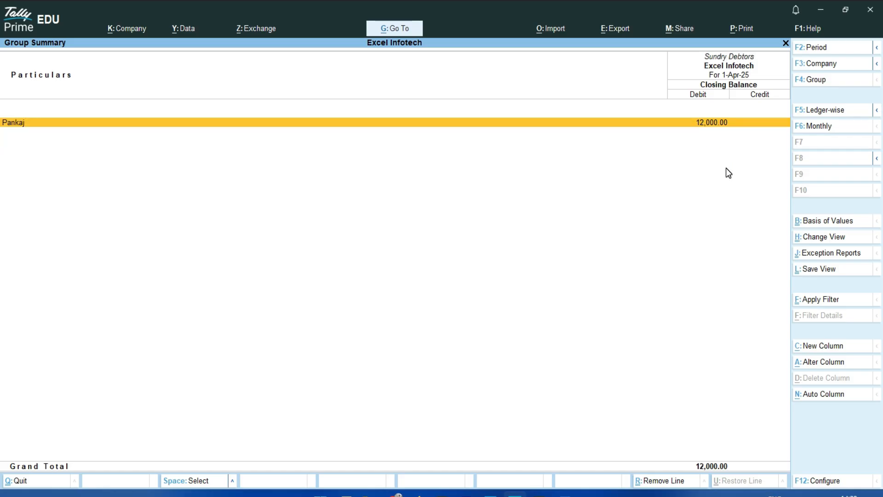
{"action": "key", "text": "Return"}
{"action": "key", "text": "Return"}
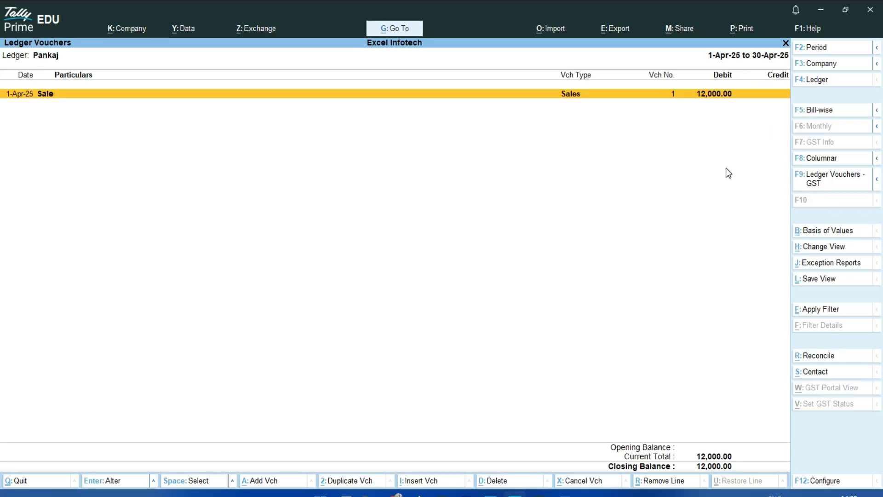
{"action": "key", "text": "Return"}
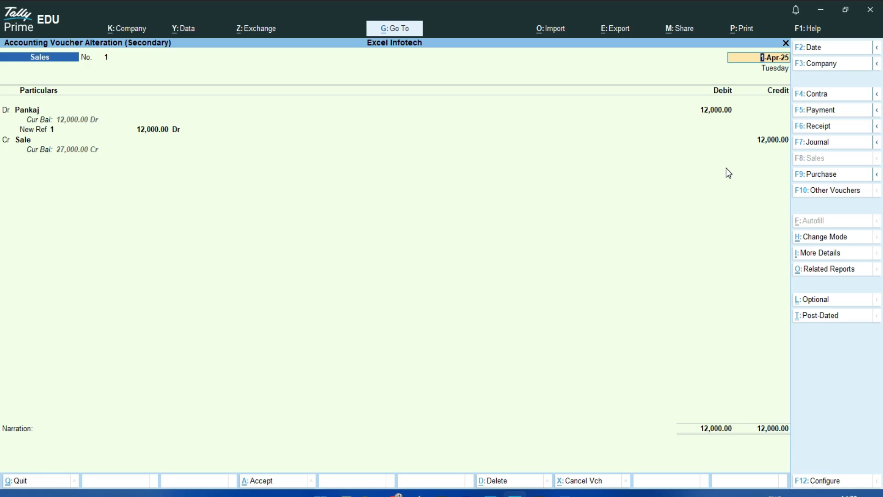
{"action": "key", "text": "BackSpace"}
{"action": "key", "text": "Escape"}
{"action": "key", "text": "y"}
{"action": "key", "text": "Escape"}
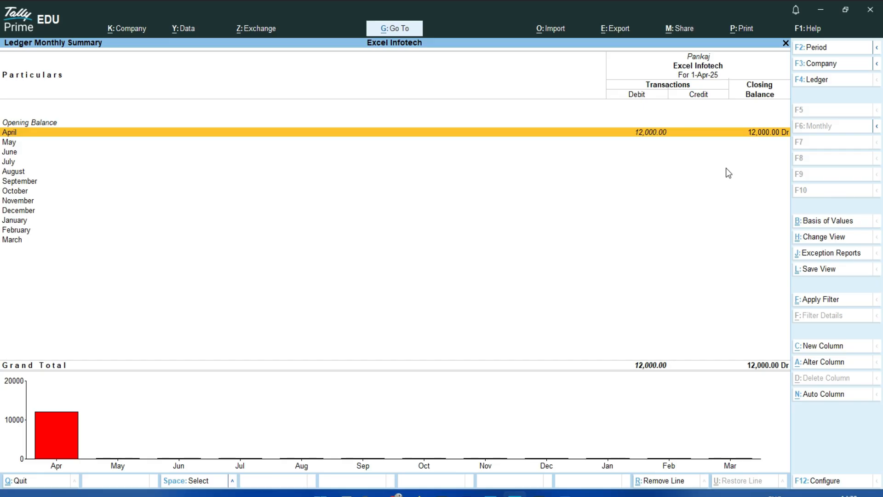
{"action": "key", "text": "Escape"}
{"action": "key", "text": "Escape"}
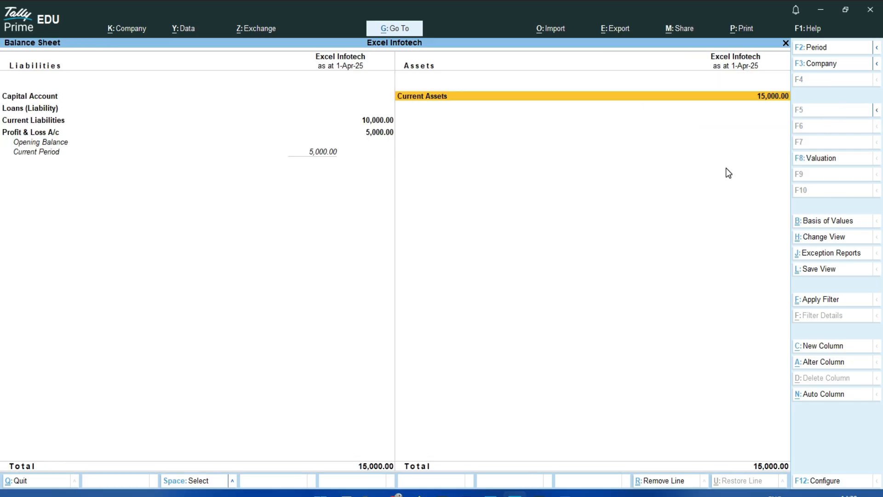